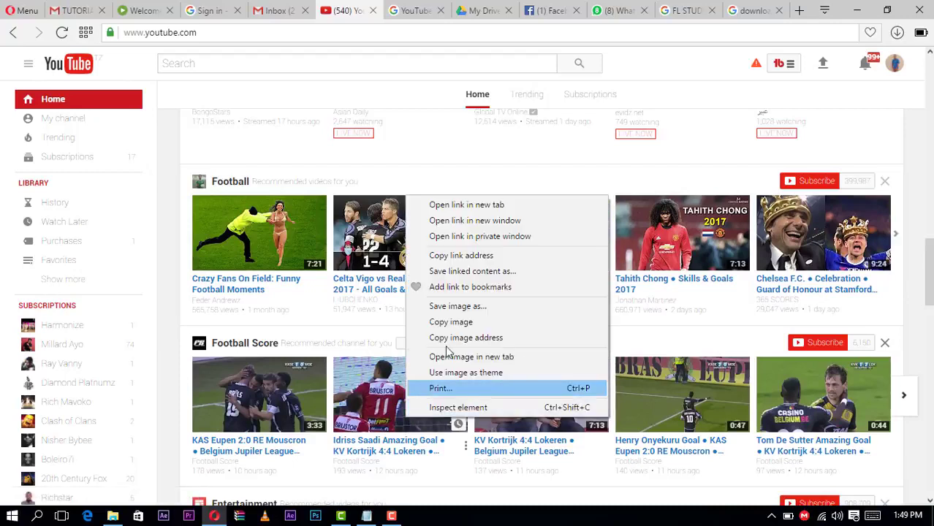
Dismiss the thumbnail's context menu and open the account's own channel page
{"action": "left_click", "coordinate": [930, 269]}
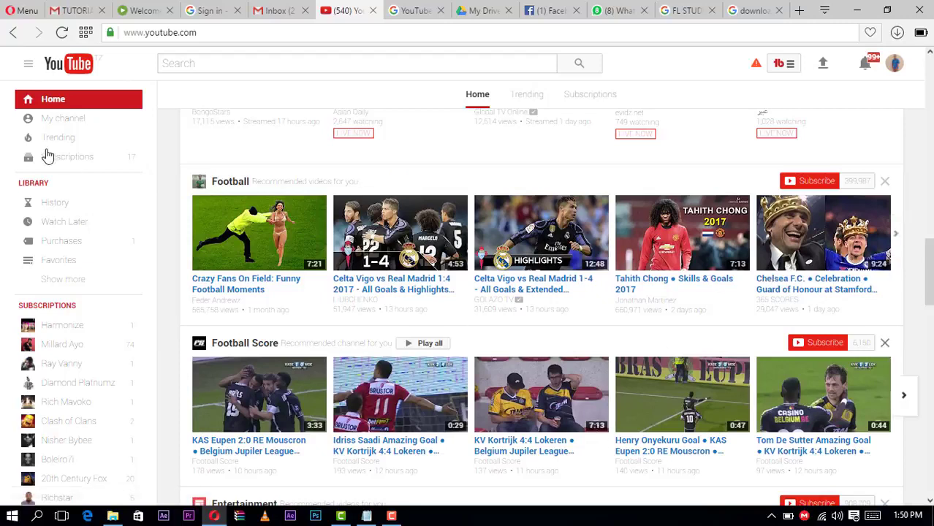
{"action": "left_click", "coordinate": [53, 119]}
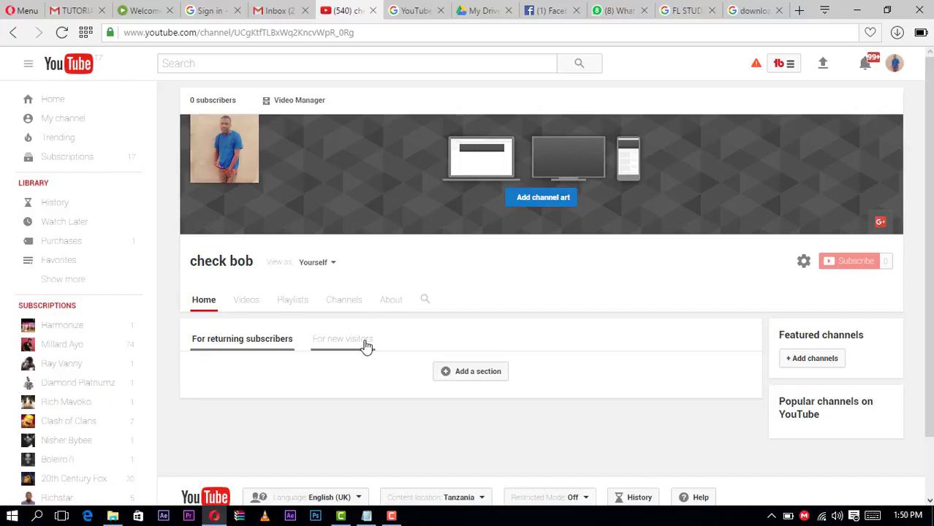
{"action": "scroll", "coordinate": [370, 360], "scroll_direction": "down", "scroll_amount": 1}
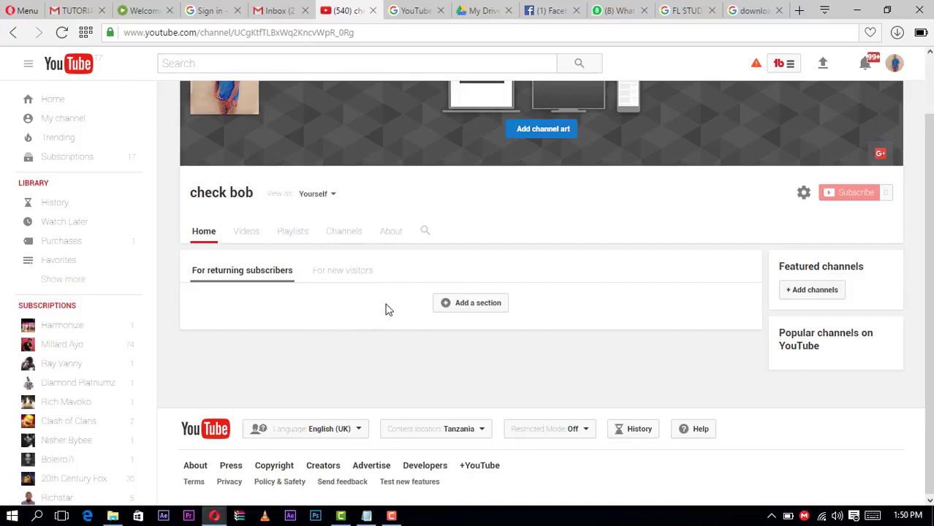
{"action": "scroll", "coordinate": [385, 309], "scroll_direction": "up", "scroll_amount": 1}
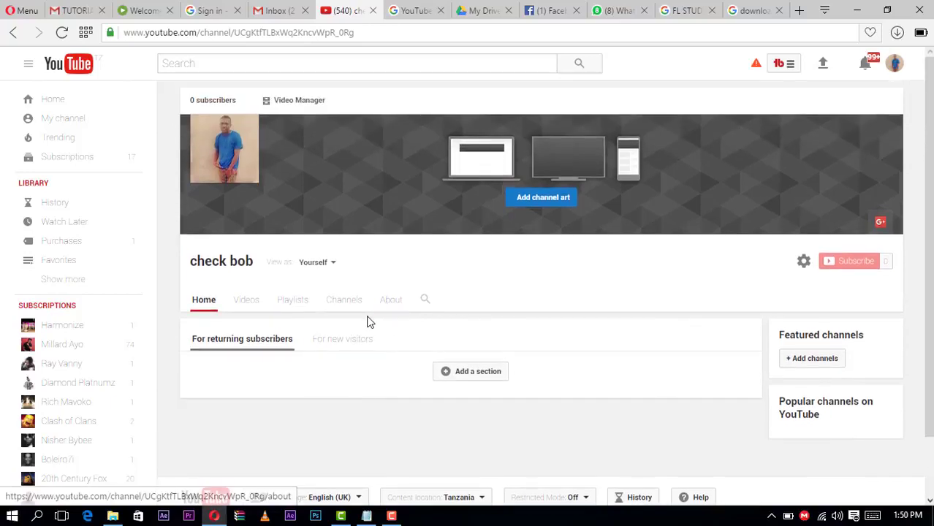
{"action": "left_click", "coordinate": [802, 263]}
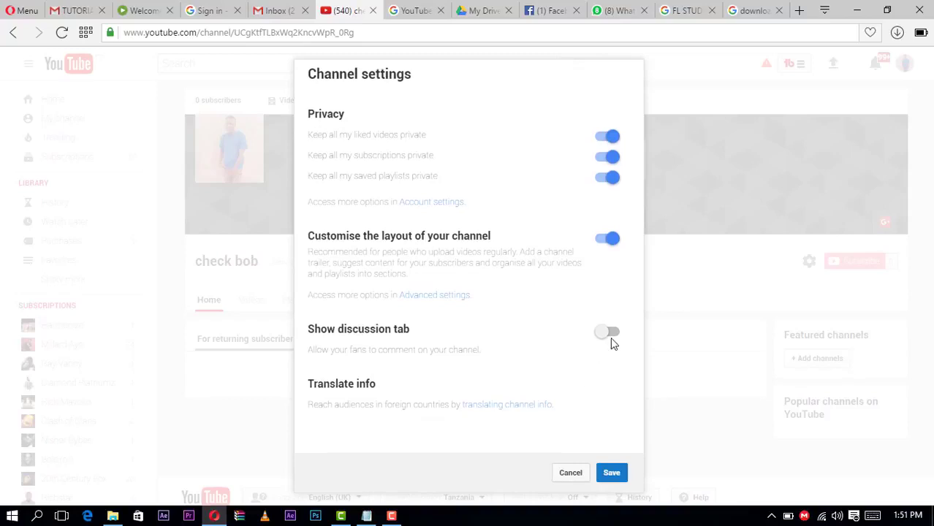
{"action": "left_click", "coordinate": [573, 472]}
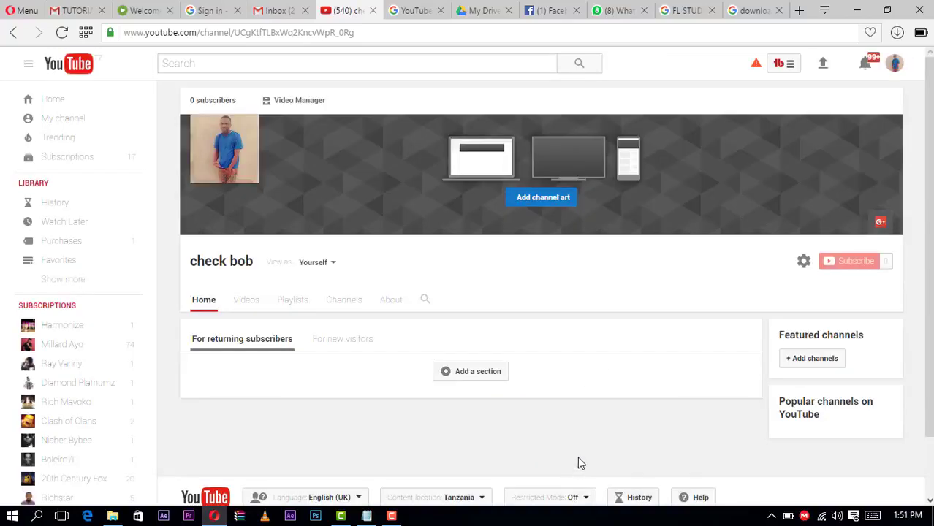
{"action": "scroll", "coordinate": [577, 464], "scroll_direction": "down", "scroll_amount": 1}
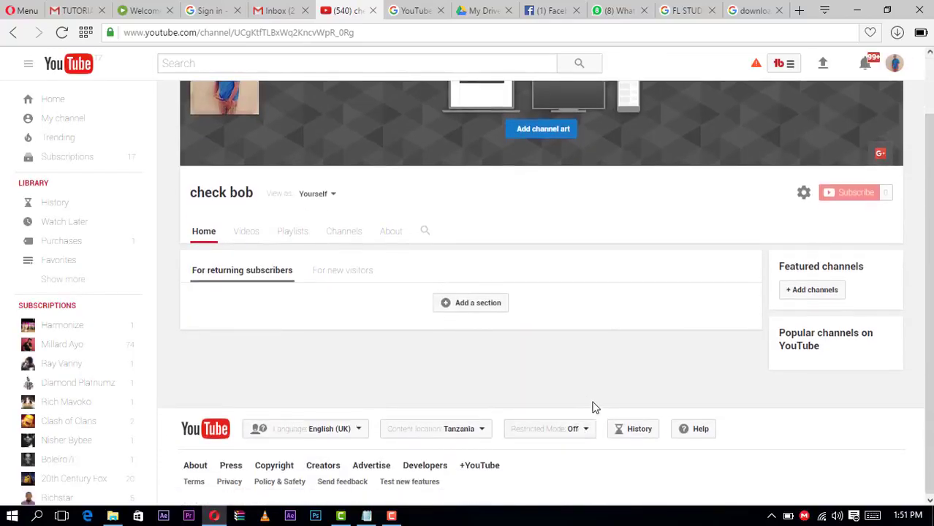
Open the channel's advanced settings from its channel settings and look over the account and advertisement options
{"action": "left_click", "coordinate": [802, 193]}
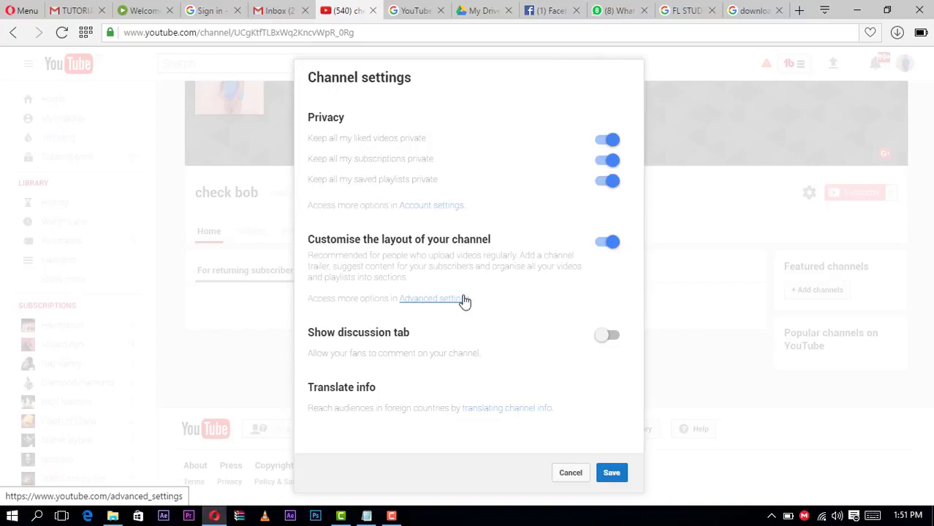
{"action": "left_click", "coordinate": [428, 302]}
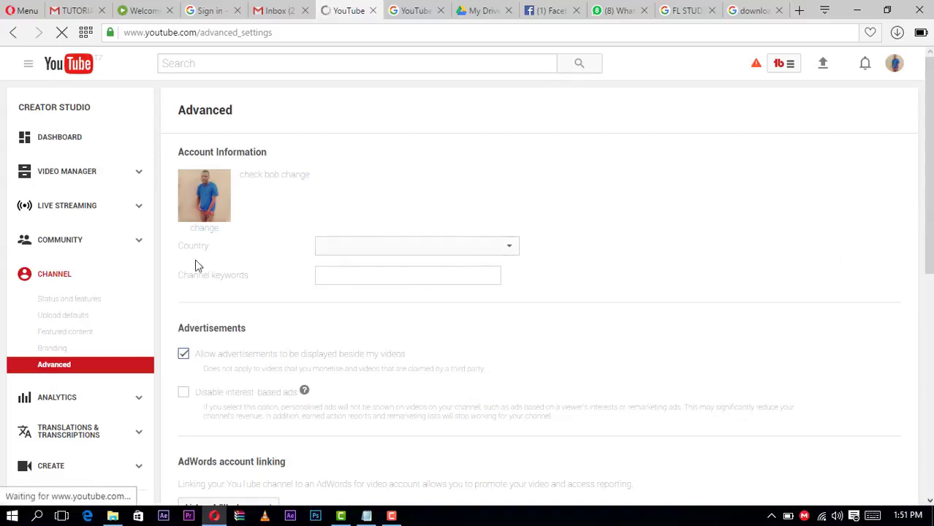
{"action": "scroll", "coordinate": [285, 293], "scroll_direction": "down", "scroll_amount": 2}
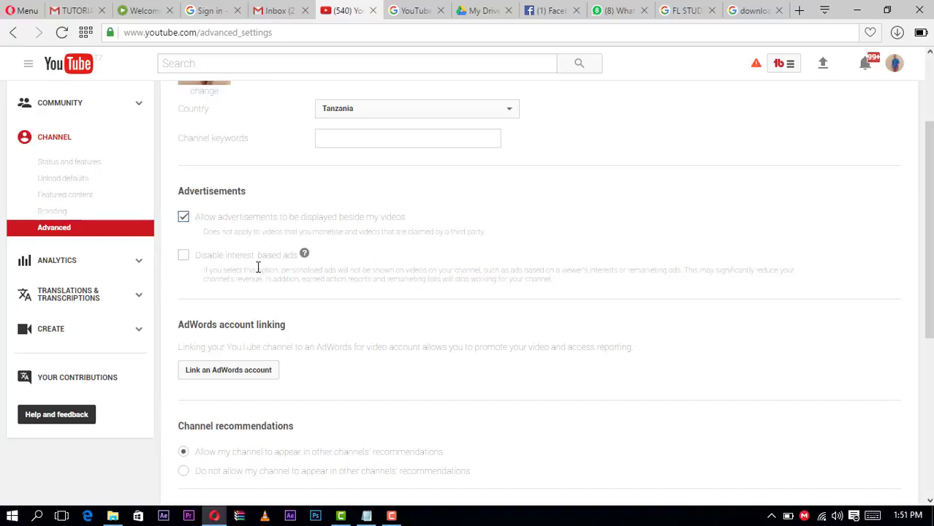
{"action": "scroll", "coordinate": [257, 267], "scroll_direction": "up", "scroll_amount": 1}
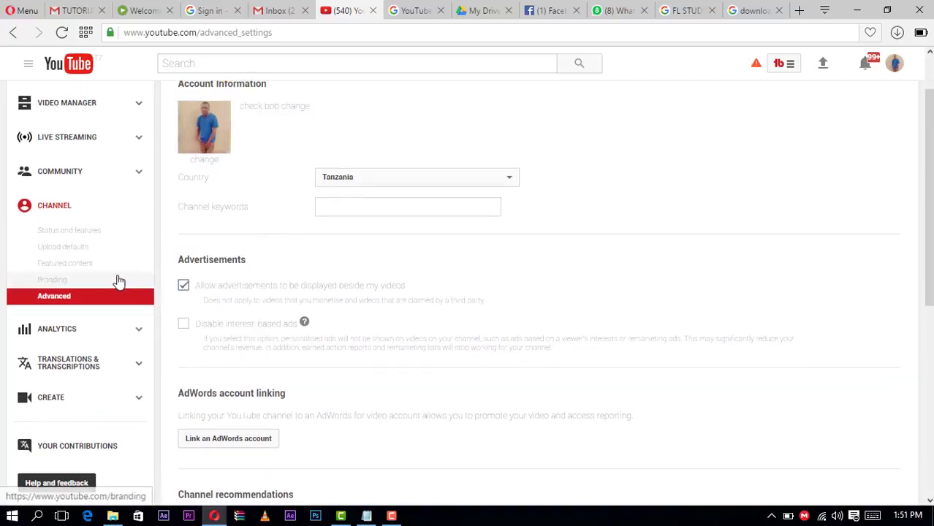
Go to the channel's Status and features page and choose to enable Monetisation
{"action": "left_click", "coordinate": [90, 237]}
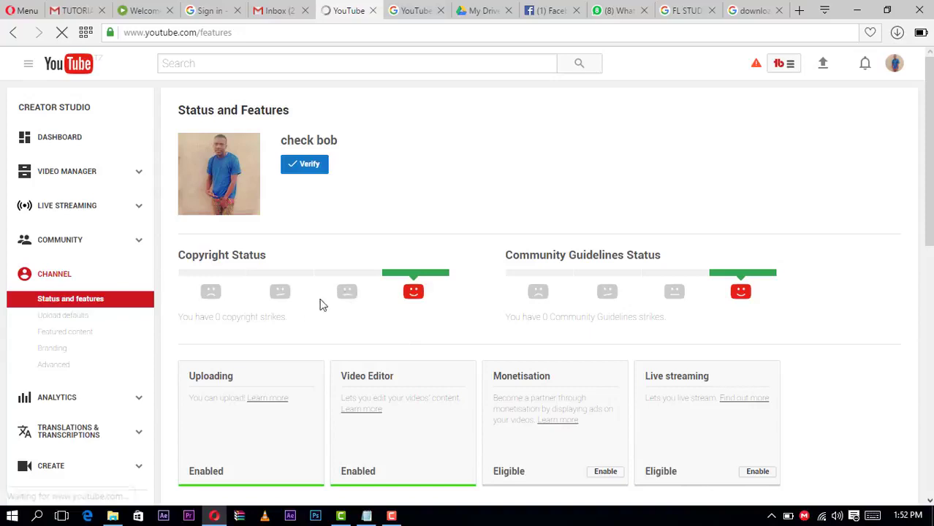
{"action": "scroll", "coordinate": [297, 292], "scroll_direction": "down", "scroll_amount": 2}
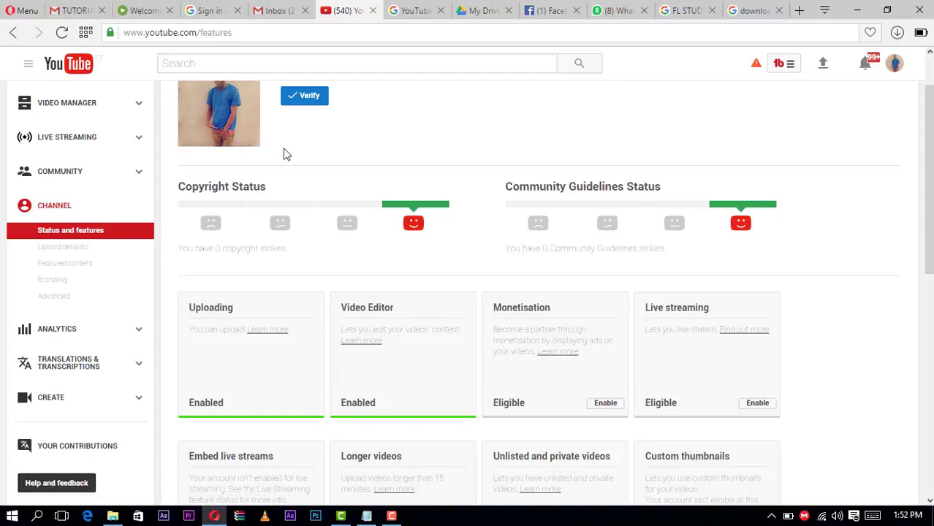
{"action": "left_click", "coordinate": [206, 129]}
{"action": "mouse_move", "coordinate": [534, 207]}
{"action": "left_mouse_down"}
{"action": "mouse_move", "coordinate": [534, 184]}
{"action": "mouse_move", "coordinate": [542, 246]}
{"action": "mouse_move", "coordinate": [544, 186]}
{"action": "left_mouse_up"}
{"action": "scroll", "coordinate": [513, 279], "scroll_direction": "down", "scroll_amount": 2}
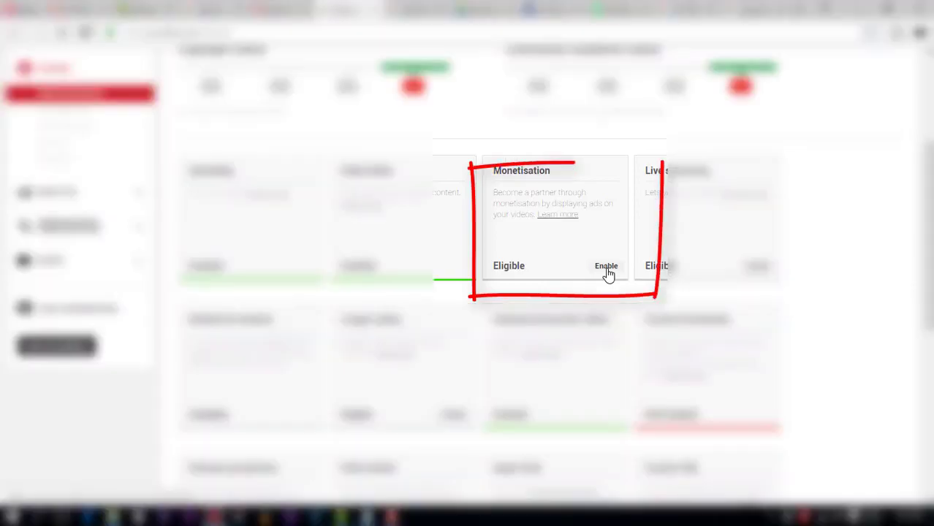
{"action": "left_click", "coordinate": [606, 267]}
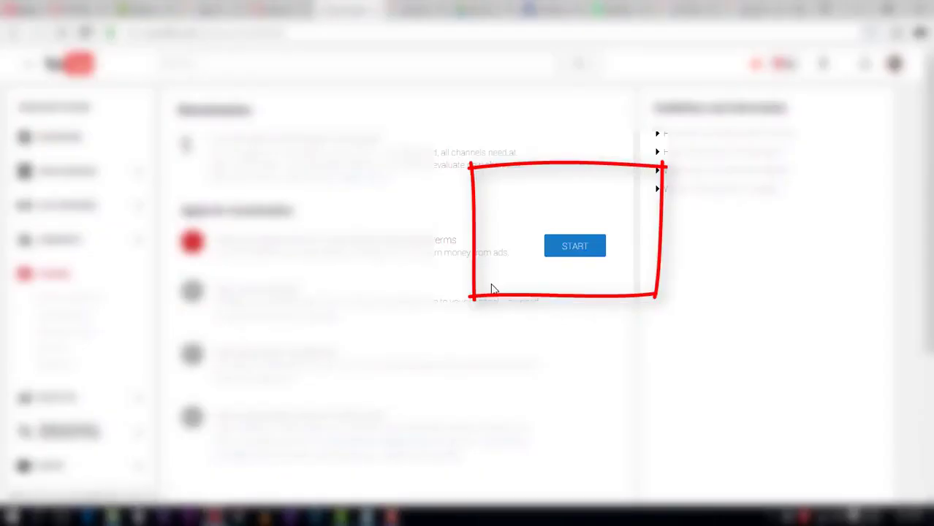
Read the monetisation requirements, including the minimum view count, and the four application stages
{"action": "scroll", "coordinate": [491, 288], "scroll_direction": "down", "scroll_amount": 1}
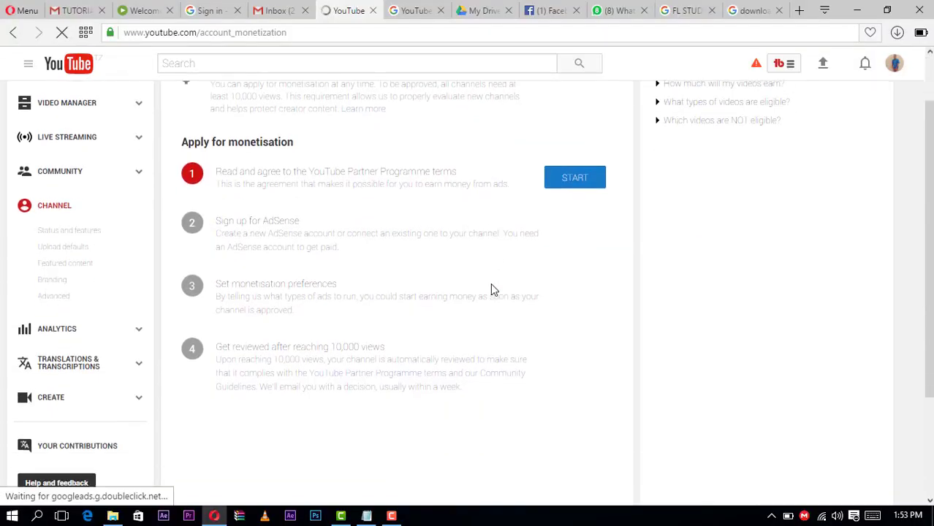
{"action": "scroll", "coordinate": [490, 288], "scroll_direction": "up", "scroll_amount": 1}
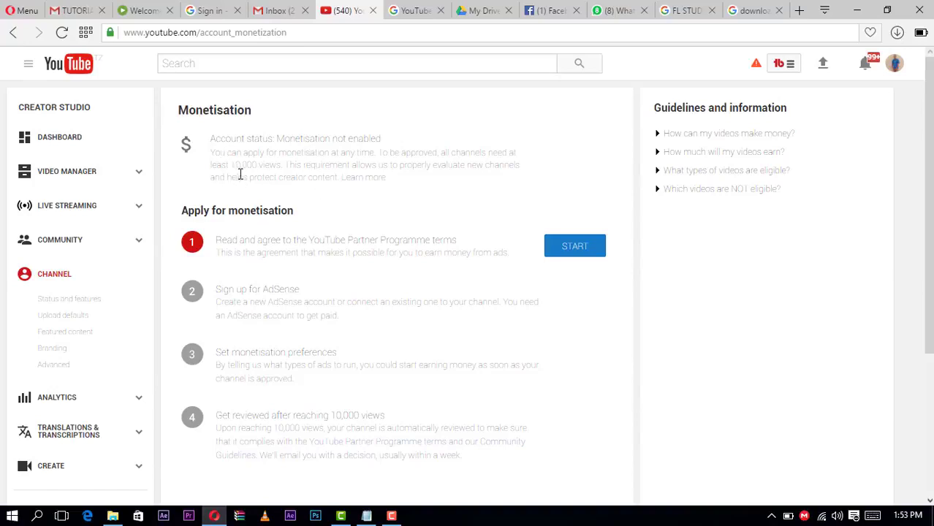
{"action": "left_click_drag", "start_coordinate": [229, 164], "coordinate": [284, 164]}
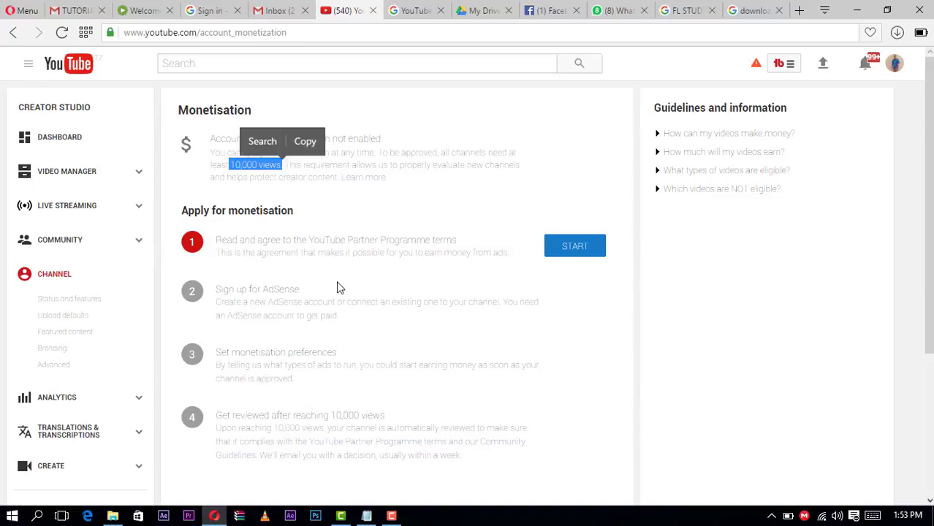
{"action": "left_click", "coordinate": [337, 274]}
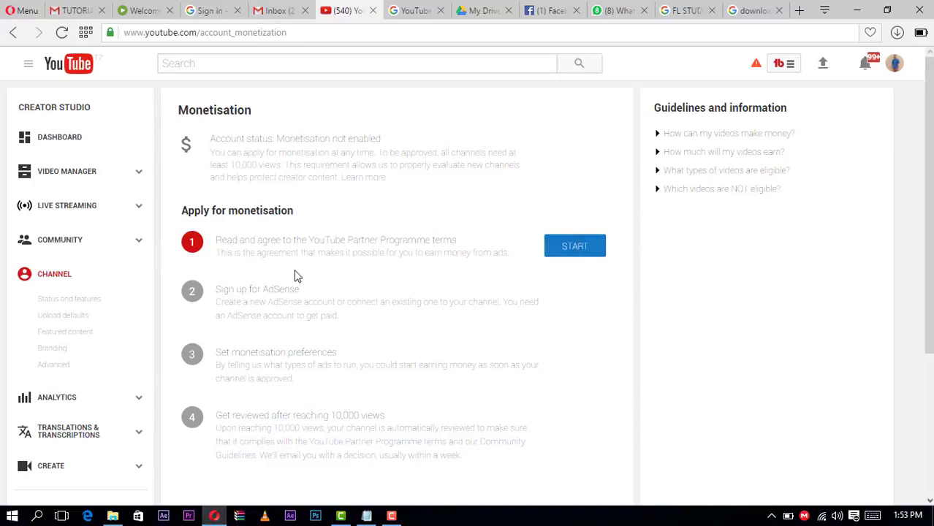
{"action": "scroll", "coordinate": [295, 276], "scroll_direction": "down", "scroll_amount": 1}
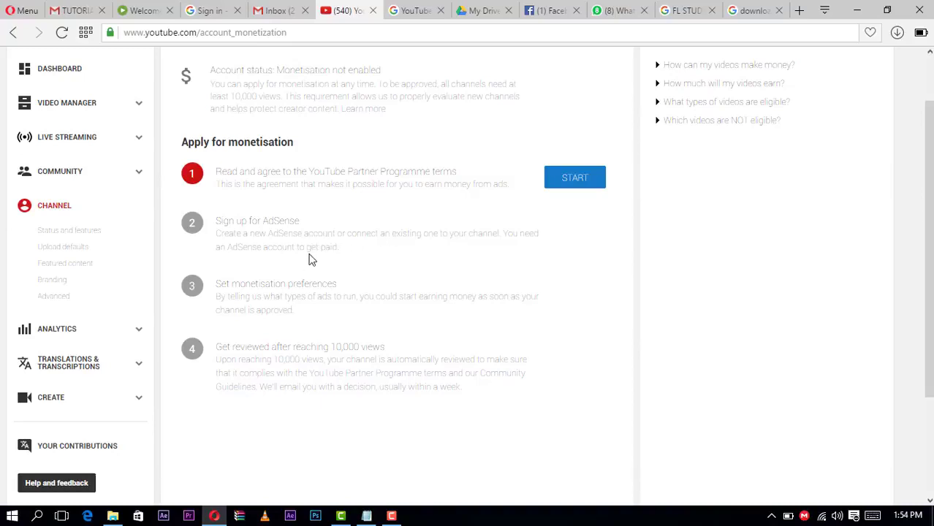
{"action": "scroll", "coordinate": [307, 258], "scroll_direction": "down", "scroll_amount": 2}
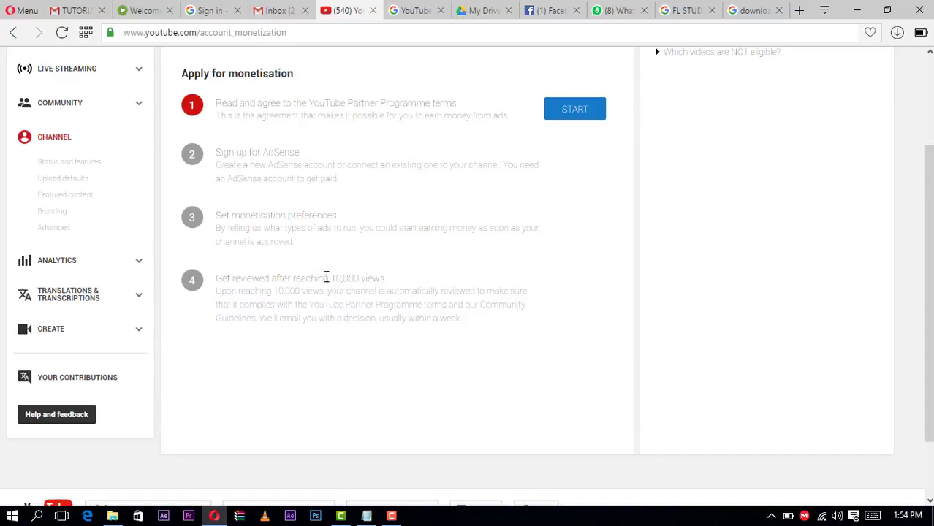
{"action": "scroll", "coordinate": [373, 275], "scroll_direction": "up", "scroll_amount": 3}
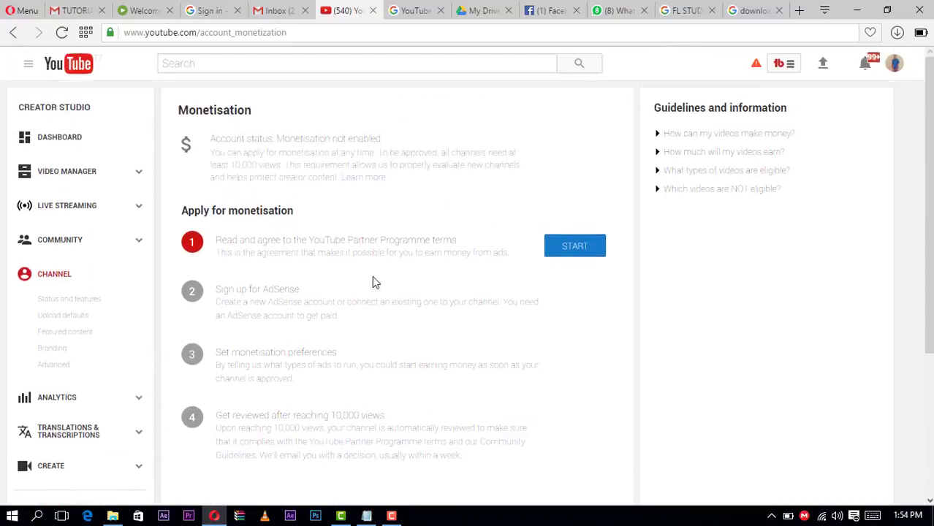
Start the monetisation application and accept the YouTube Partner Programme terms with all three agreement statements ticked
{"action": "left_click", "coordinate": [574, 246]}
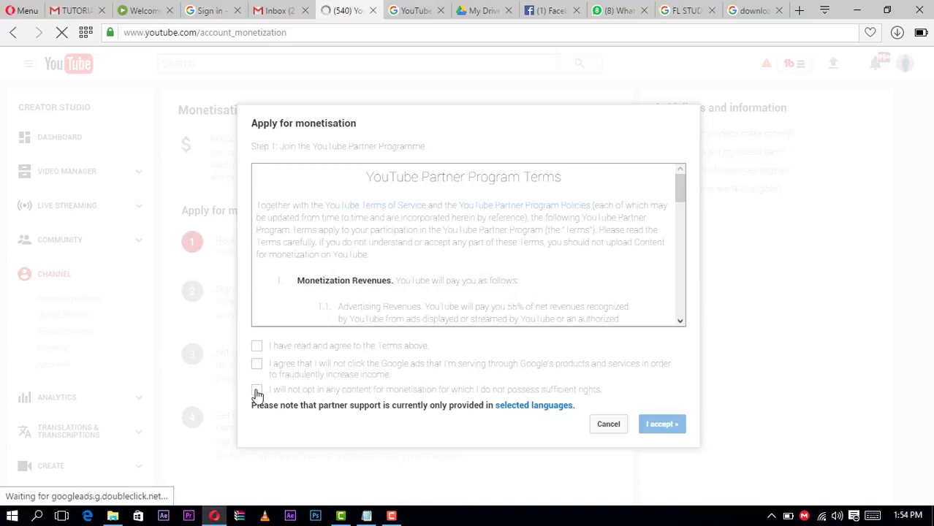
{"action": "left_click", "coordinate": [256, 389]}
{"action": "left_click", "coordinate": [256, 363]}
{"action": "left_click", "coordinate": [257, 346]}
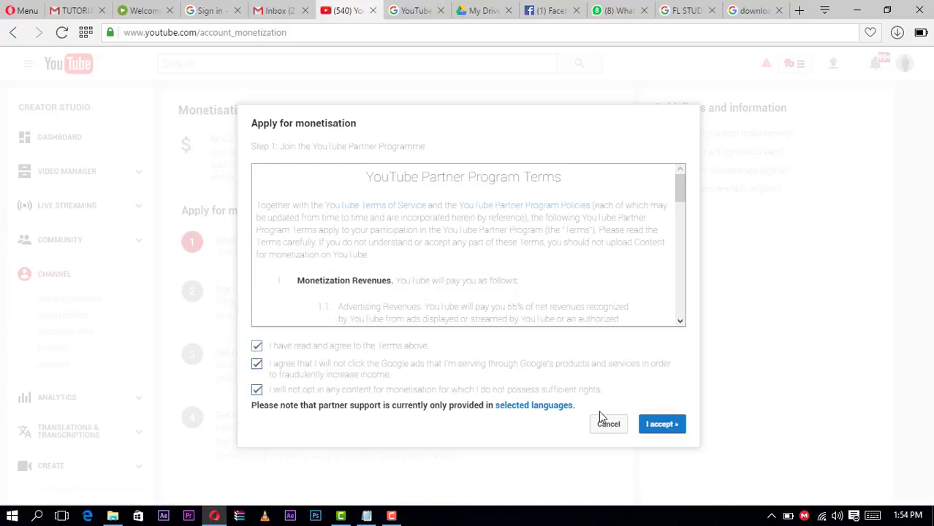
{"action": "left_click", "coordinate": [661, 426]}
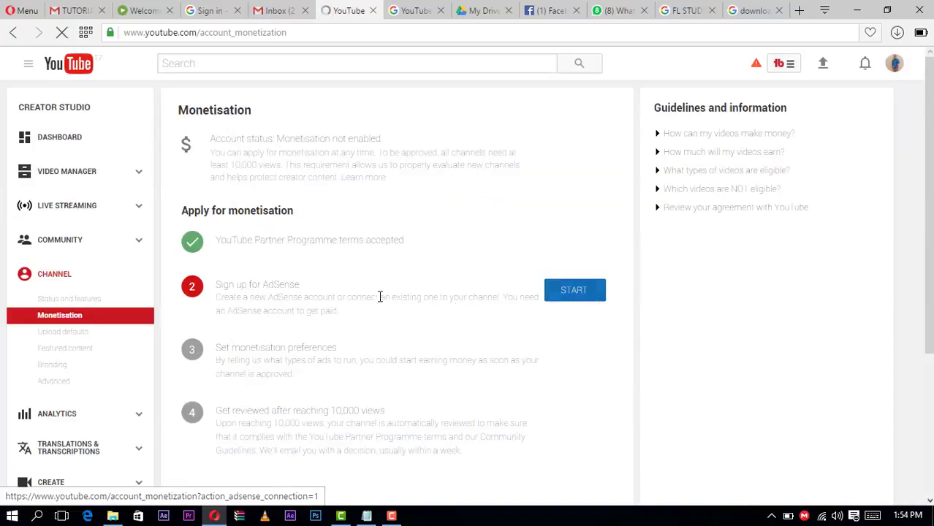
Review the remaining application stages, highlighting the text about the channel review after reaching 10,000 views
{"action": "scroll", "coordinate": [395, 345], "scroll_direction": "down", "scroll_amount": 1}
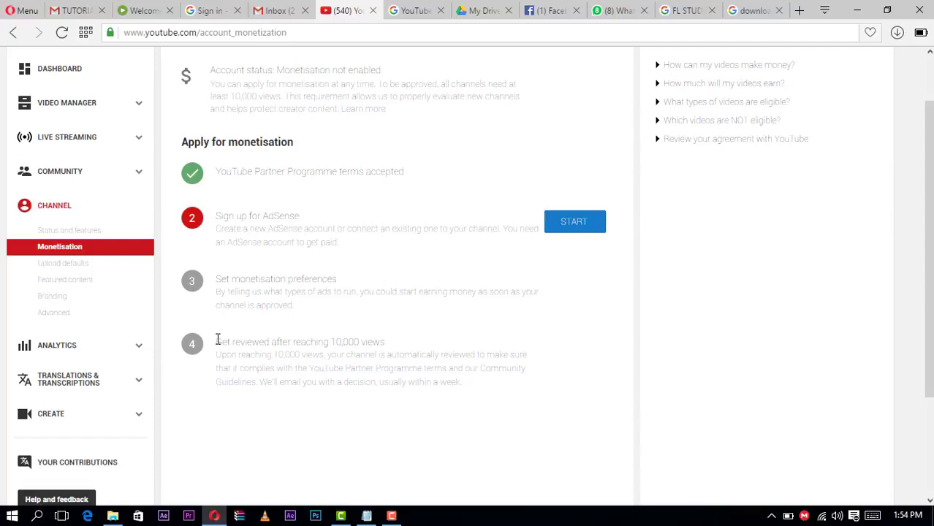
{"action": "left_click_drag", "start_coordinate": [217, 340], "coordinate": [469, 378]}
{"action": "scroll", "coordinate": [382, 353], "scroll_direction": "up", "scroll_amount": 2}
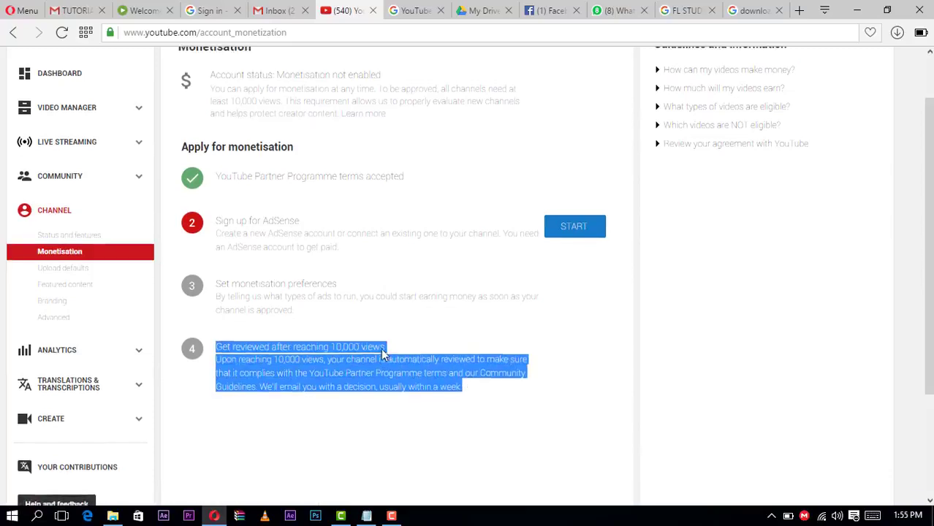
{"action": "left_click", "coordinate": [389, 381]}
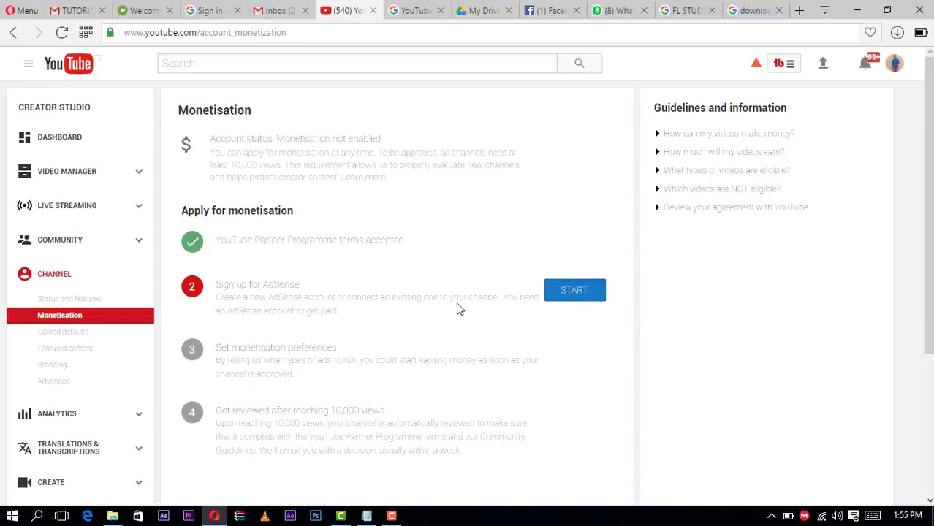
{"action": "scroll", "coordinate": [458, 308], "scroll_direction": "down", "scroll_amount": 1}
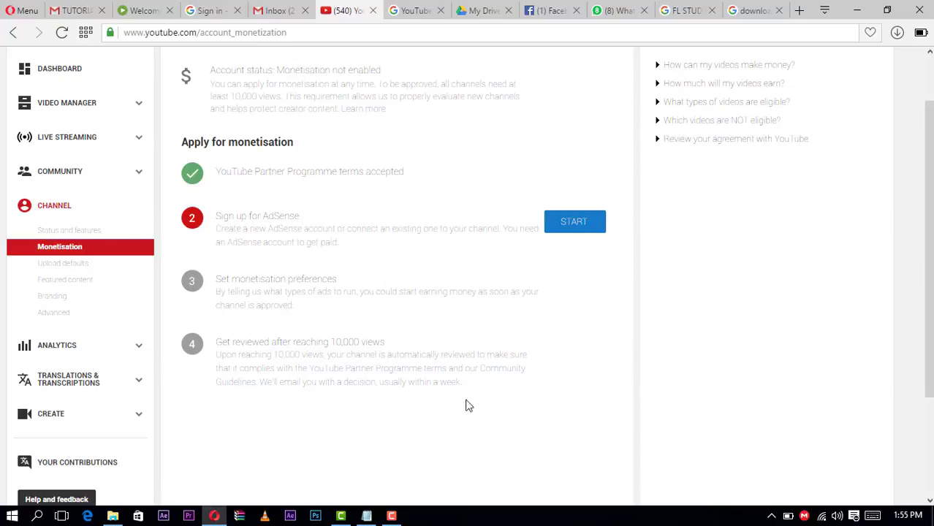
{"action": "scroll", "coordinate": [318, 380], "scroll_direction": "up", "scroll_amount": 2}
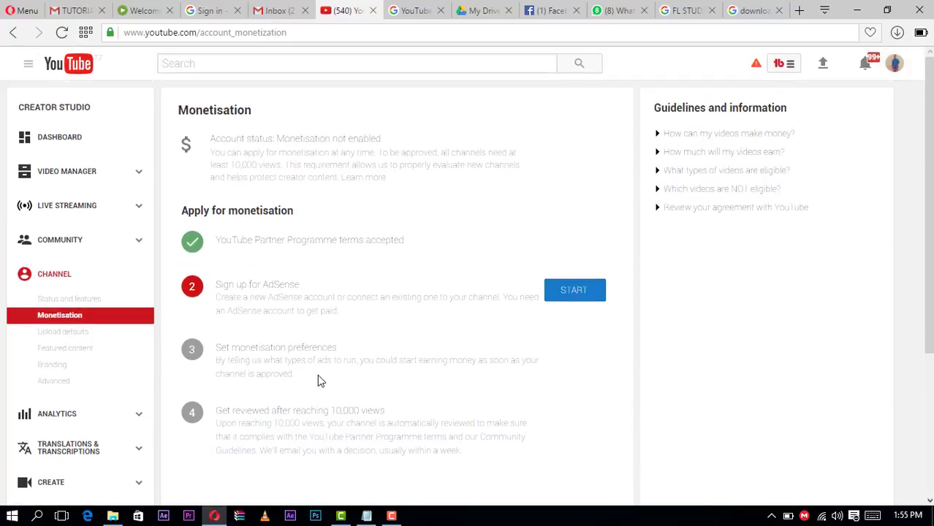